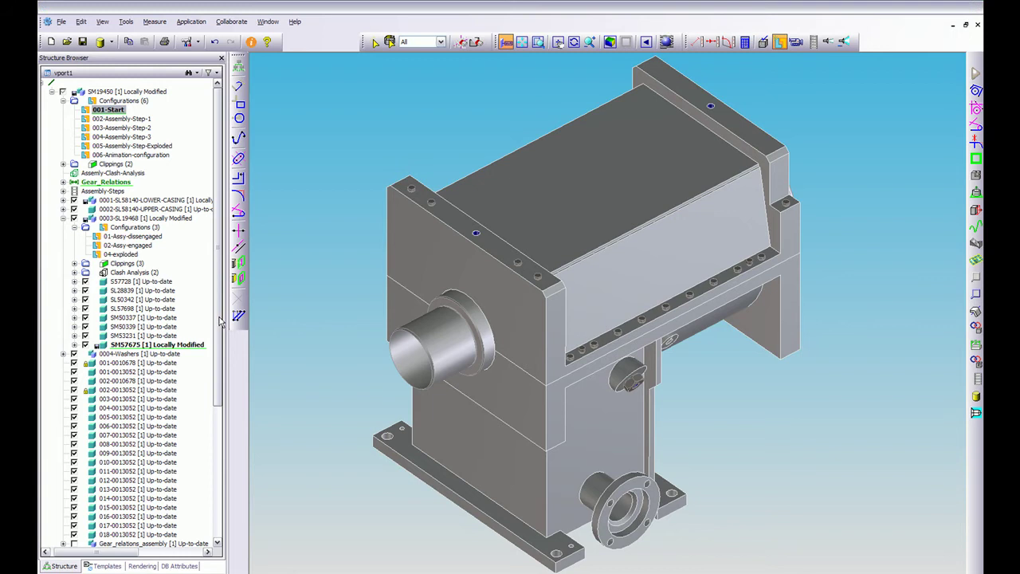
Step: Expand and collapse the upper and lower casing contents, then select the upper casing's top inclined face
{"action": "left_click_drag", "start_coordinate": [221, 321], "coordinate": [219, 344]}
{"action": "left_click", "coordinate": [64, 209]}
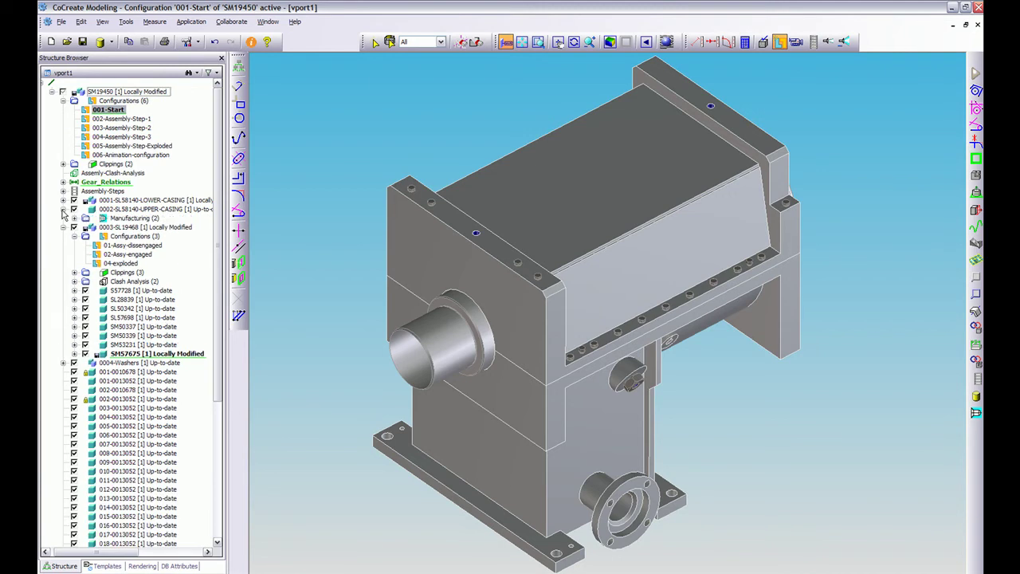
{"action": "left_click", "coordinate": [64, 200]}
{"action": "left_click", "coordinate": [64, 200]}
{"action": "left_click", "coordinate": [64, 209]}
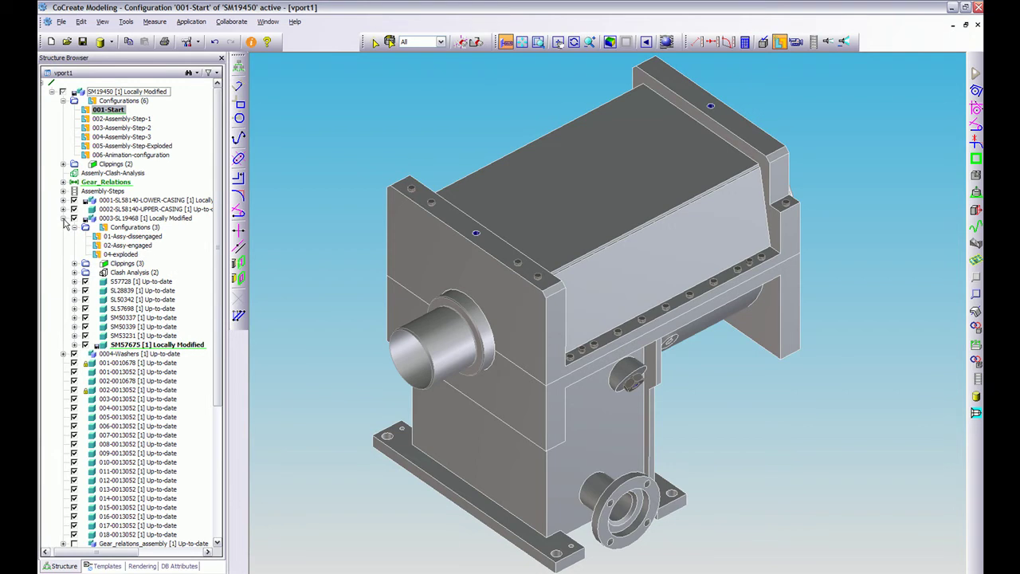
{"action": "left_click", "coordinate": [630, 265]}
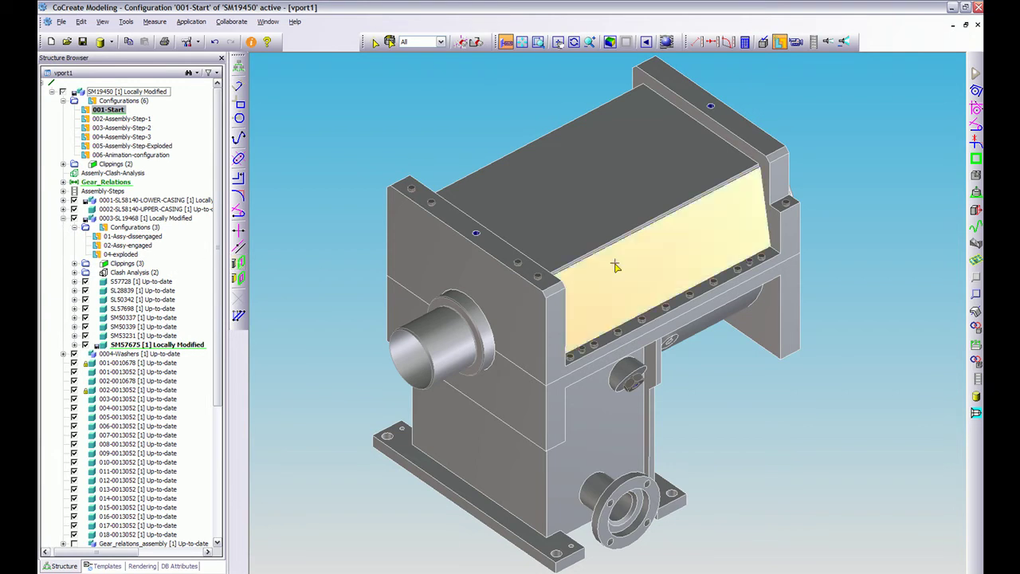
Step: Step through configurations 002, 003 and 004 to 005-Assembly-Step-Exploded
{"action": "double_click", "coordinate": [115, 119]}
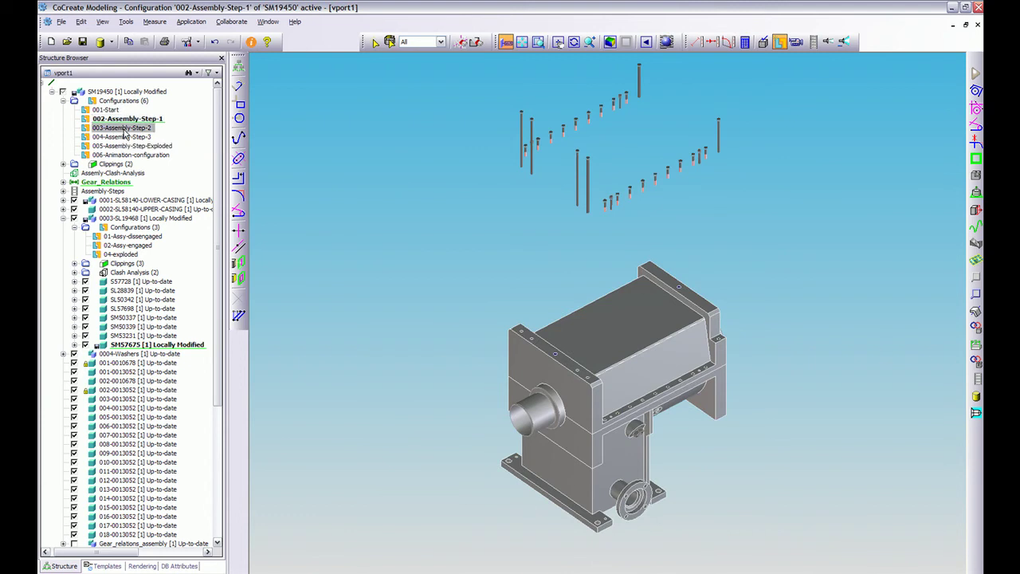
{"action": "double_click", "coordinate": [121, 127]}
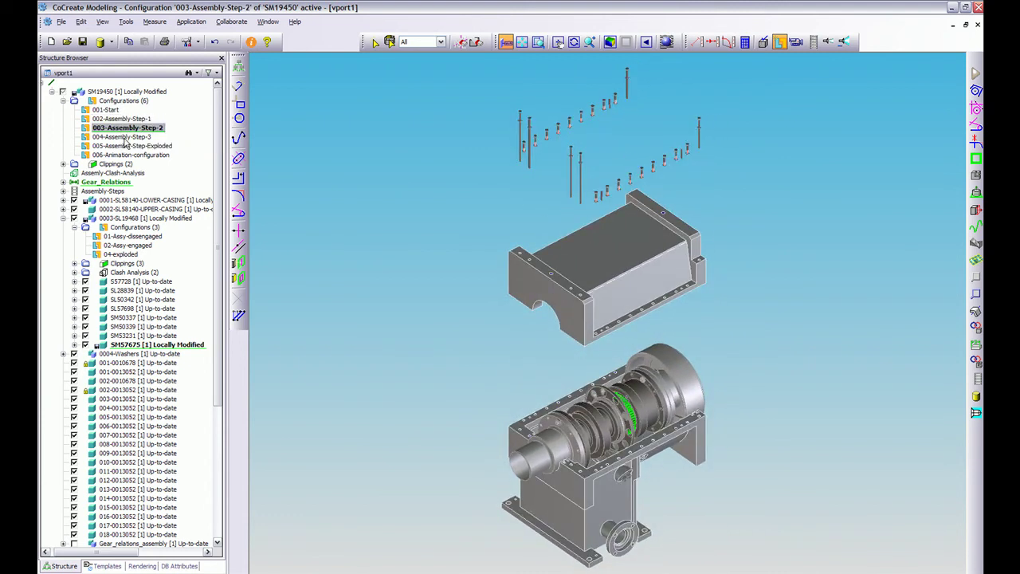
{"action": "double_click", "coordinate": [124, 137]}
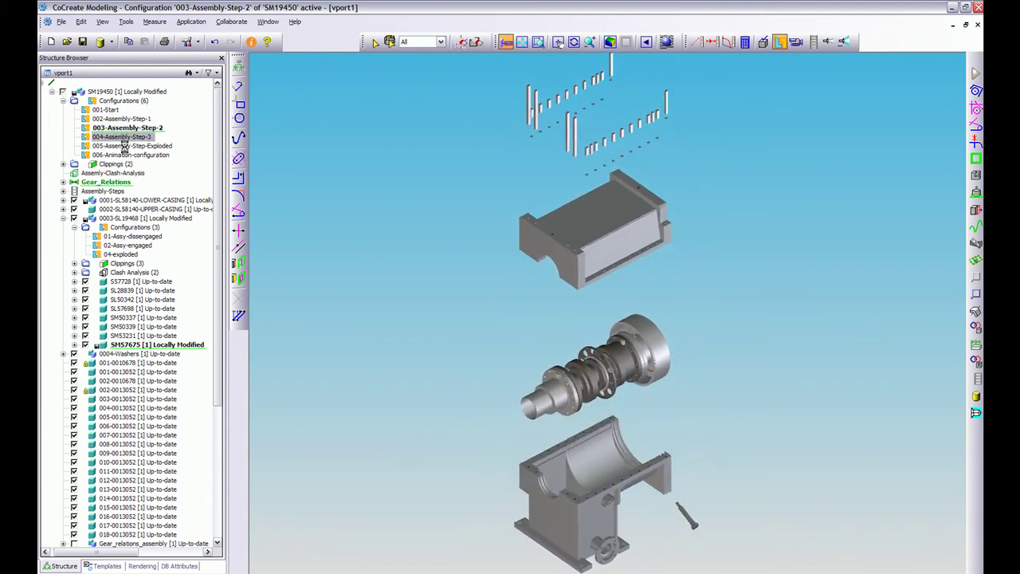
{"action": "double_click", "coordinate": [123, 146]}
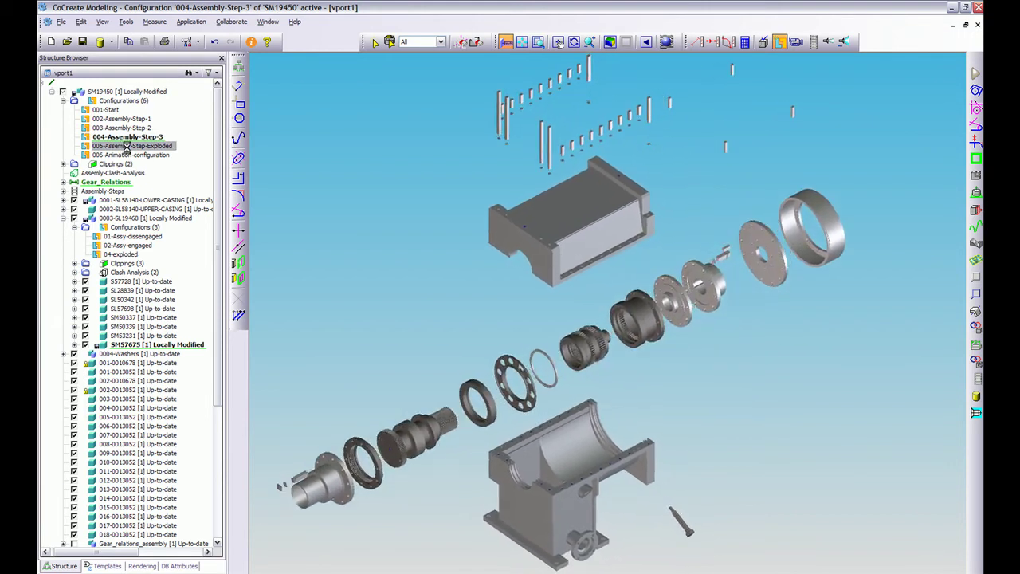
Step: Zoom Window in on the green gear's bolt holes
{"action": "left_click", "coordinate": [538, 42]}
{"action": "left_click_drag", "start_coordinate": [538, 301], "coordinate": [592, 376]}
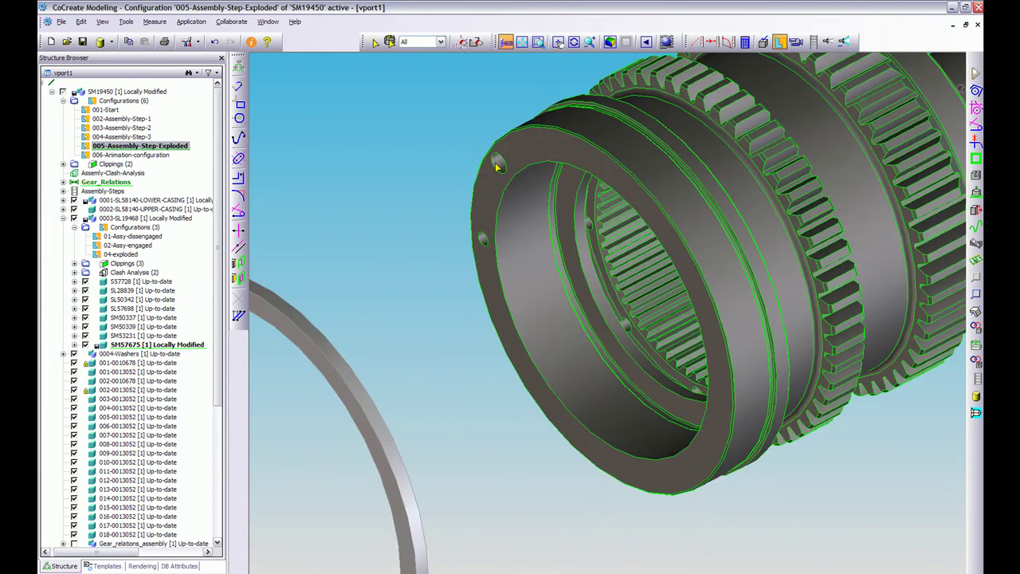
{"action": "scroll", "coordinate": [515, 163], "scroll_direction": "up", "scroll_amount": 3}
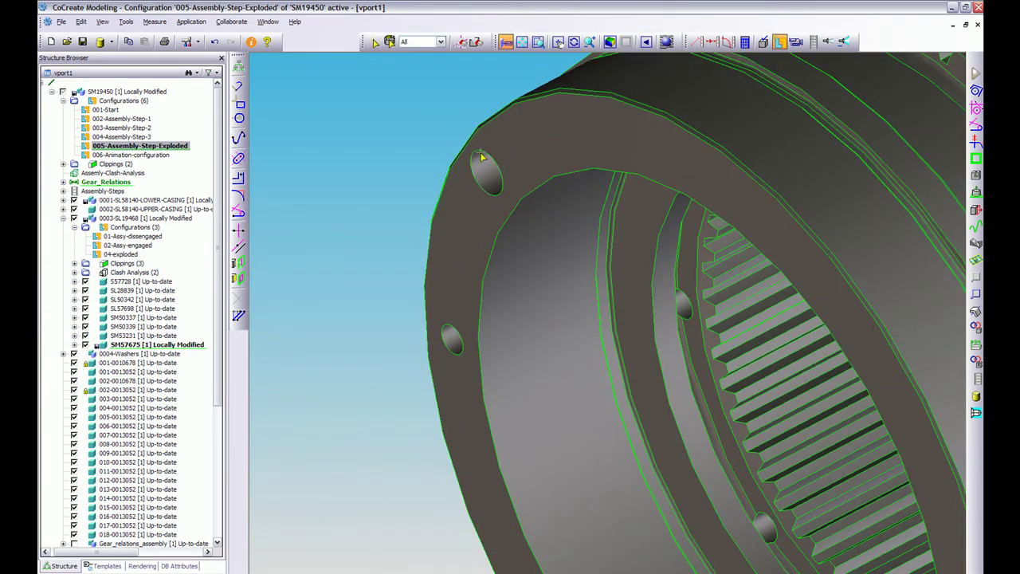
Step: Change one bolt hole's radius, accepting the value 6
{"action": "right_click", "coordinate": [488, 170]}
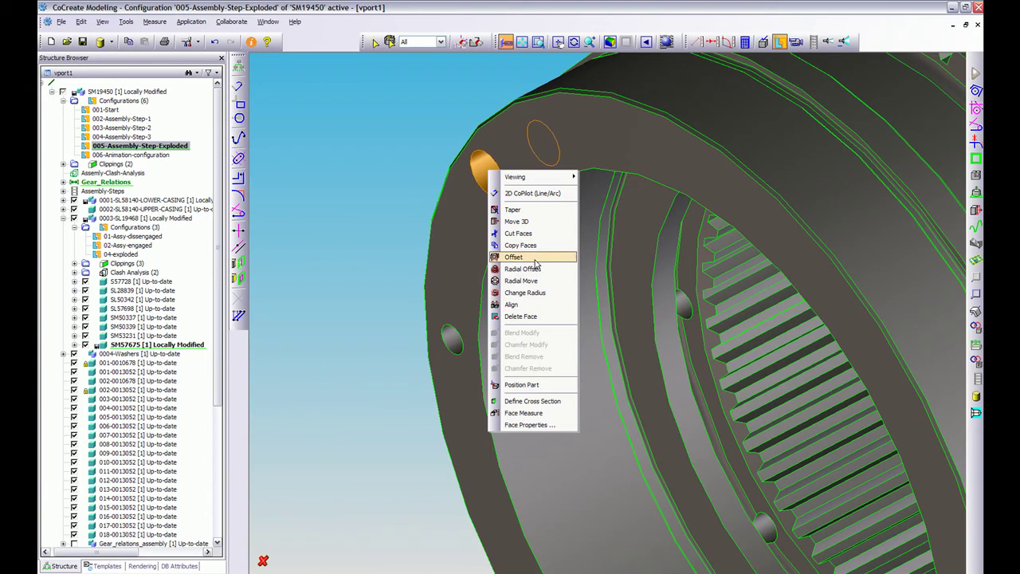
{"action": "left_click", "coordinate": [537, 292]}
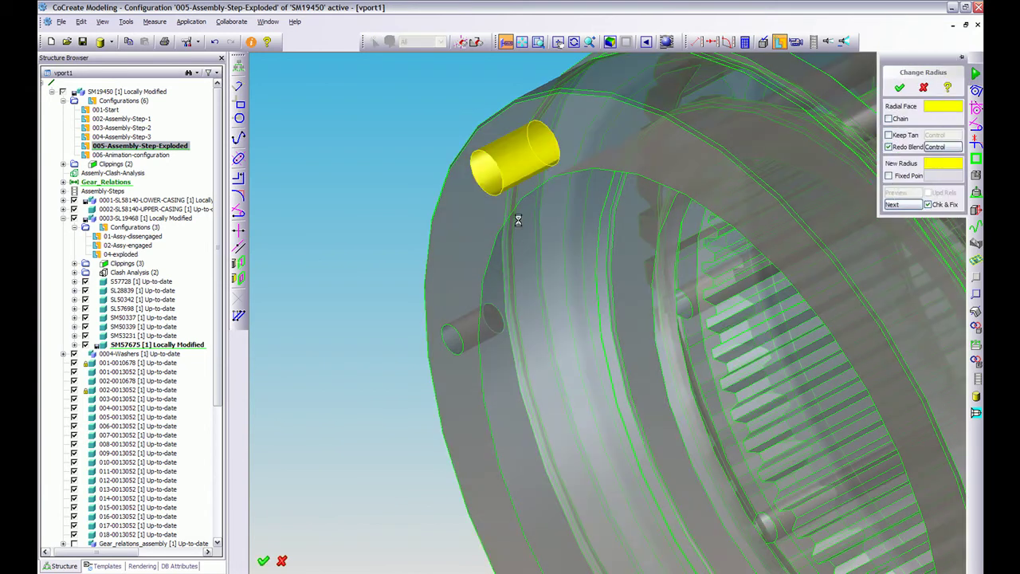
{"action": "key", "text": "Return"}
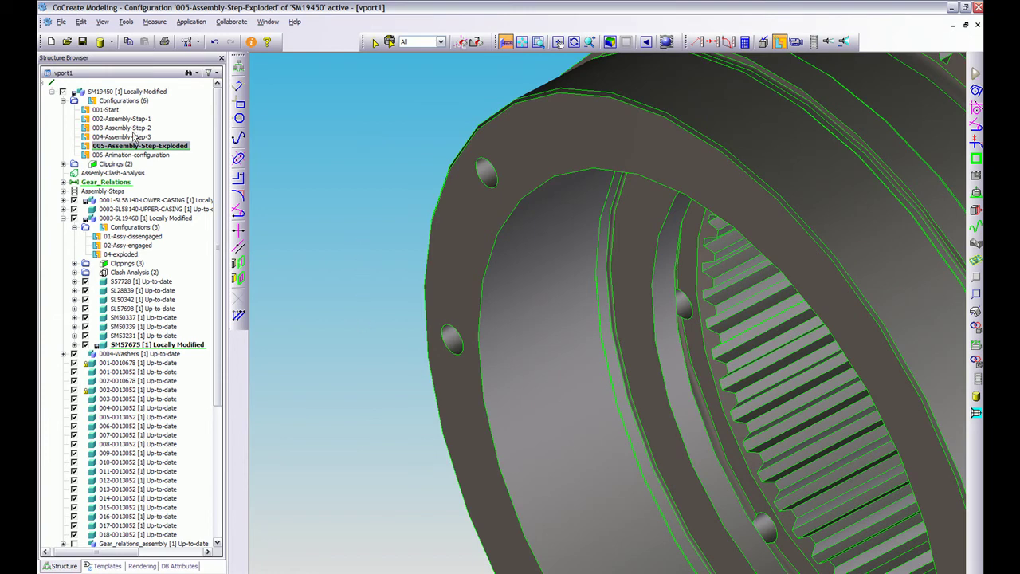
Step: Activate 001-Start so the gearbox casings close up again
{"action": "double_click", "coordinate": [105, 110]}
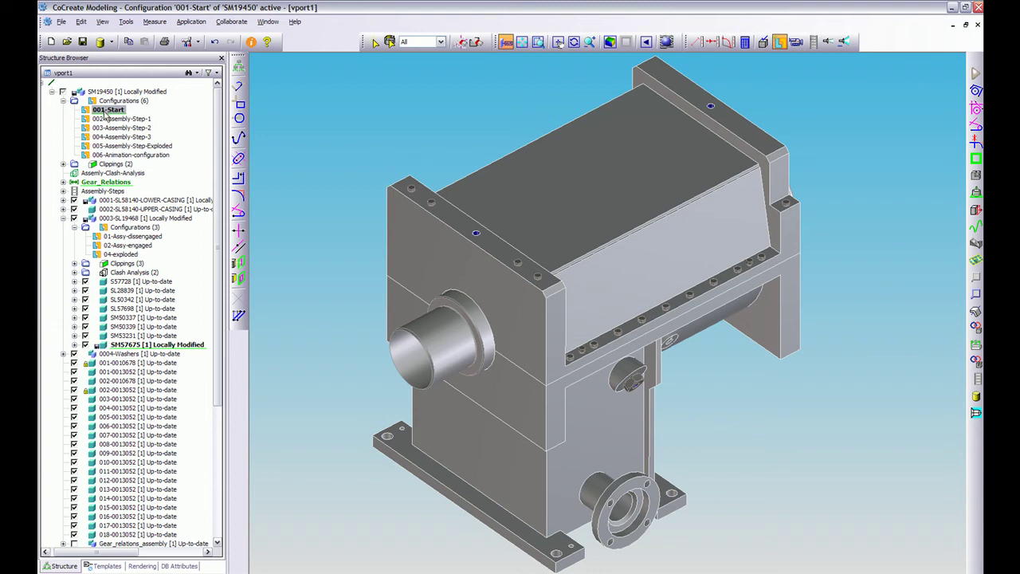
Step: Hide and then show again all parts of the SM19450 assembly
{"action": "left_click", "coordinate": [63, 92]}
{"action": "left_click", "coordinate": [63, 92]}
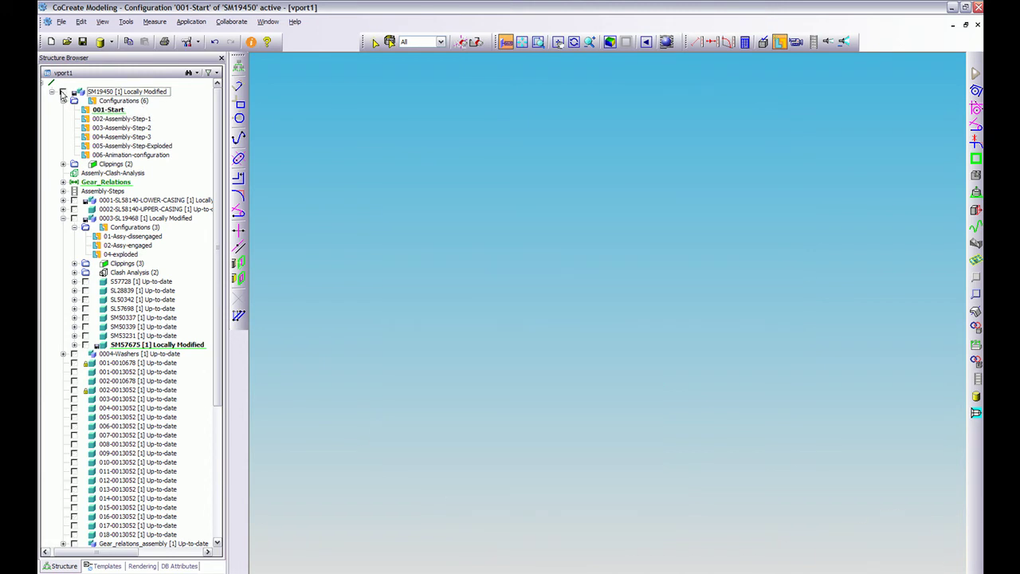
{"action": "left_click", "coordinate": [63, 93]}
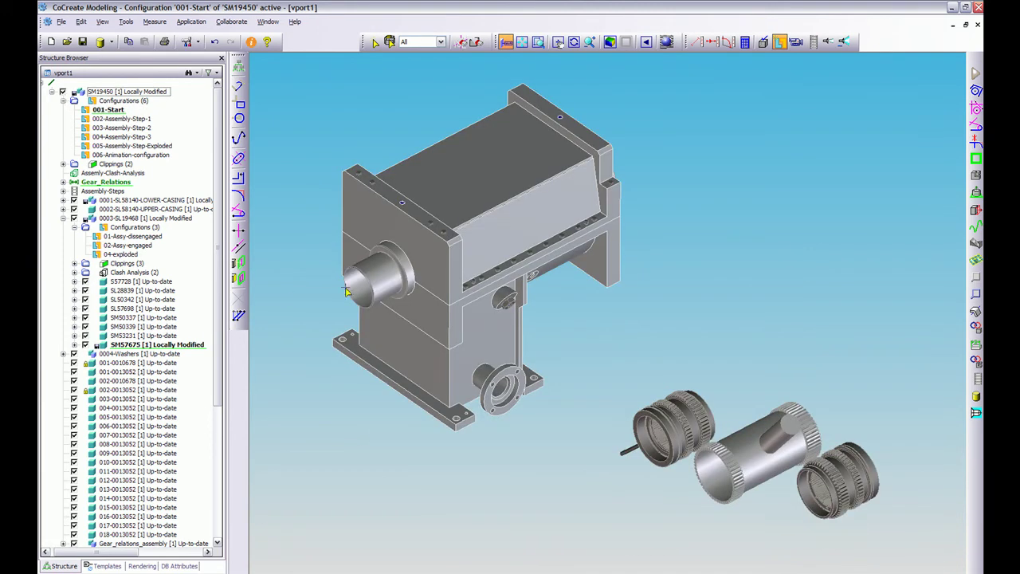
Step: Collapse the 0003-SL19468 subassembly and re-activate 001-Start
{"action": "scroll", "coordinate": [222, 276], "scroll_direction": "down", "scroll_amount": 1}
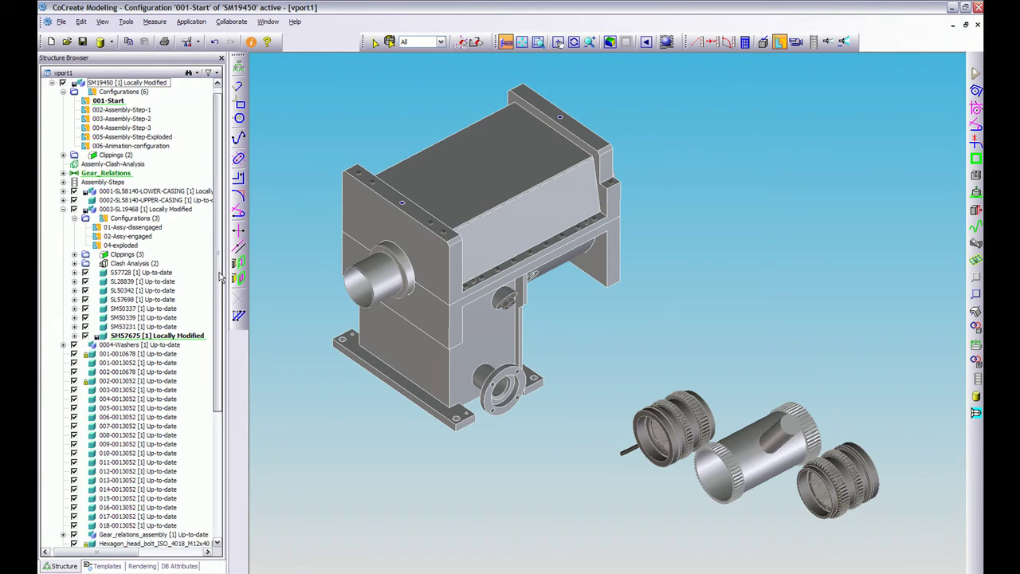
{"action": "left_click", "coordinate": [63, 209]}
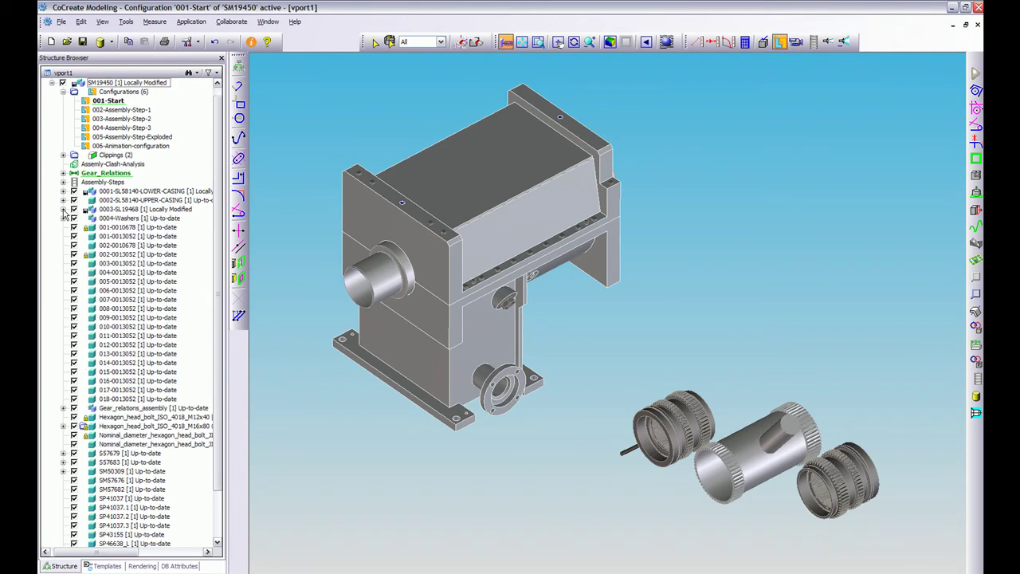
{"action": "left_click", "coordinate": [63, 200]}
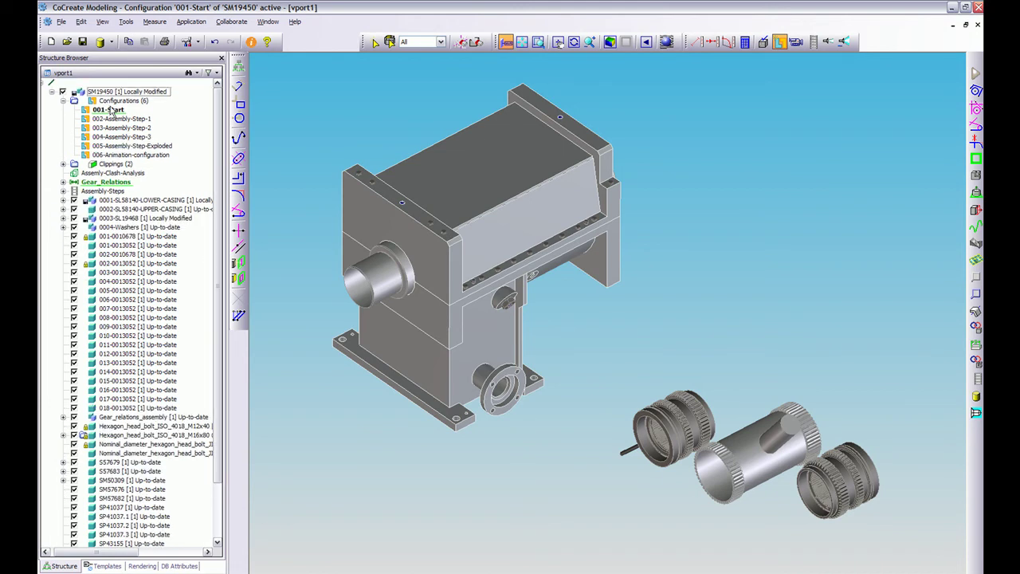
{"action": "double_click", "coordinate": [112, 110]}
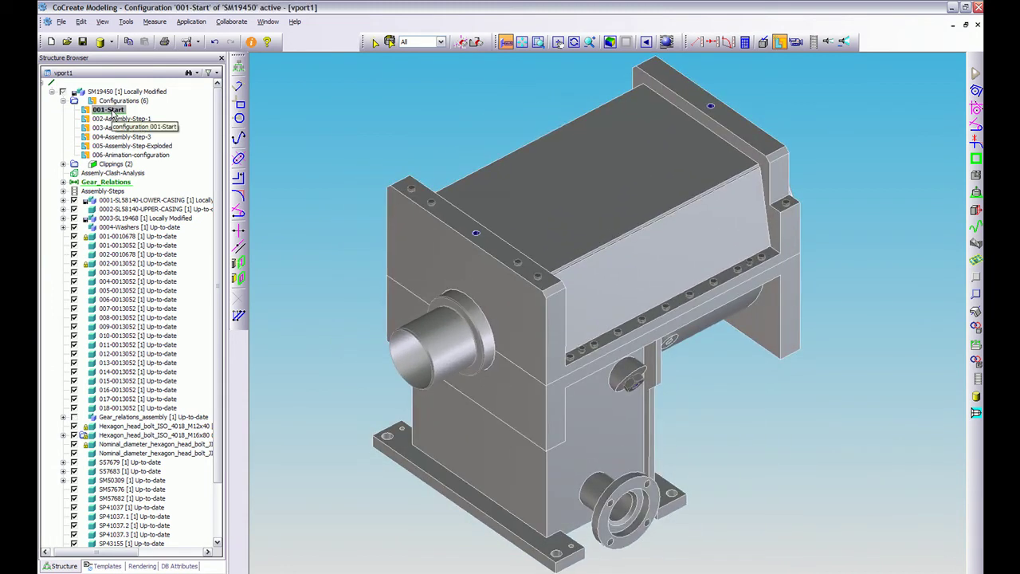
Step: Show only the 0003-SL19468 bearing assembly's parts
{"action": "left_click", "coordinate": [63, 217]}
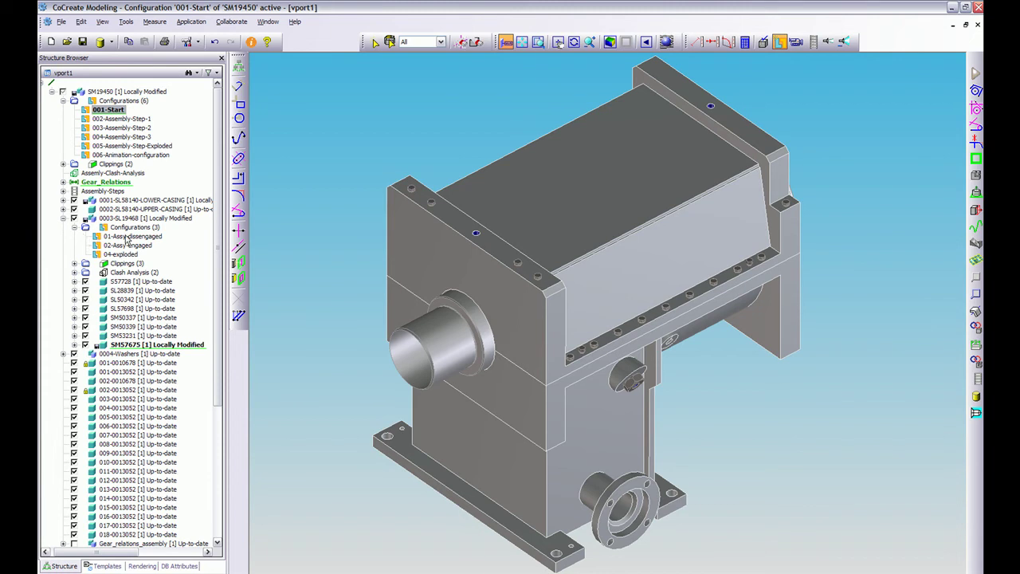
{"action": "left_click", "coordinate": [74, 218]}
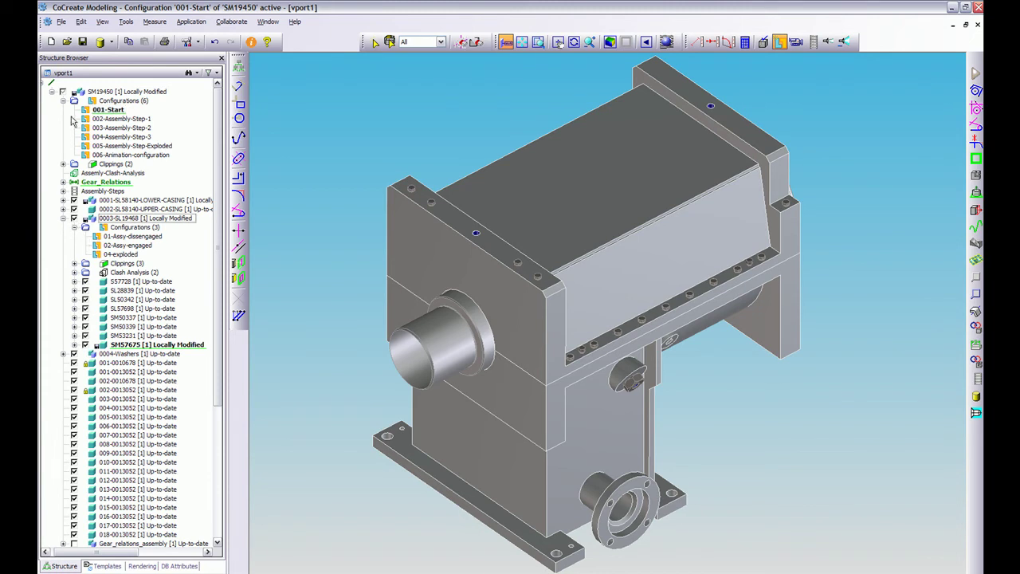
{"action": "left_click", "coordinate": [62, 92]}
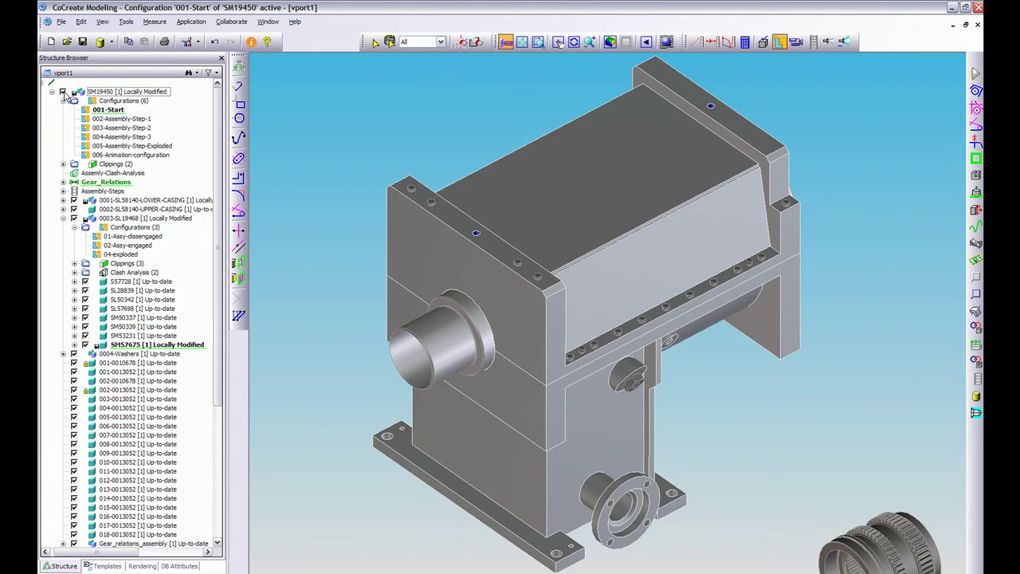
{"action": "left_click", "coordinate": [62, 91]}
{"action": "left_click", "coordinate": [74, 218]}
Step: Cycle the subassembly through 01-Assy-dissengaged, 02-Assy-engaged and 04-exploded, then reactivate 001-Start
{"action": "double_click", "coordinate": [130, 236]}
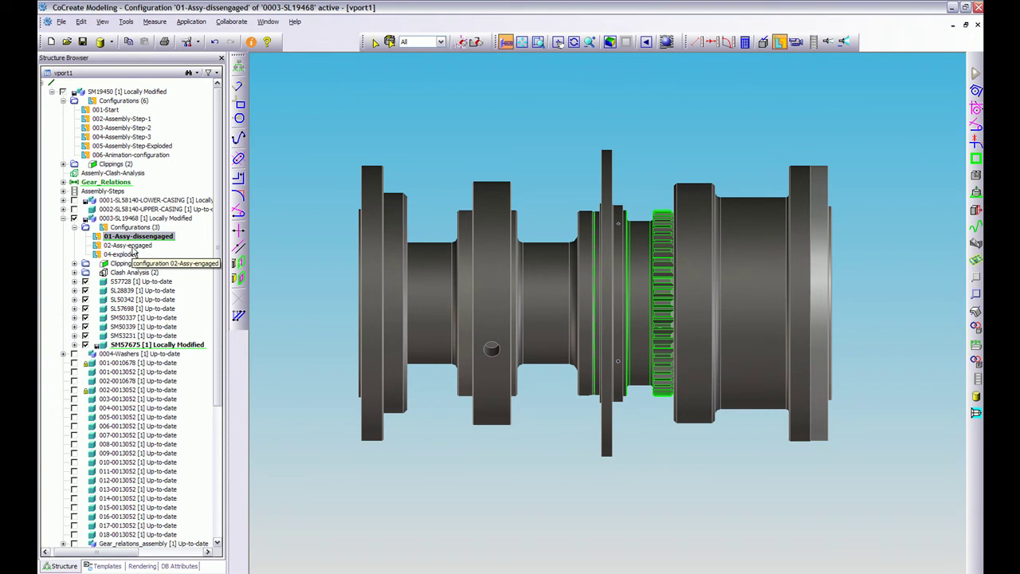
{"action": "double_click", "coordinate": [133, 247]}
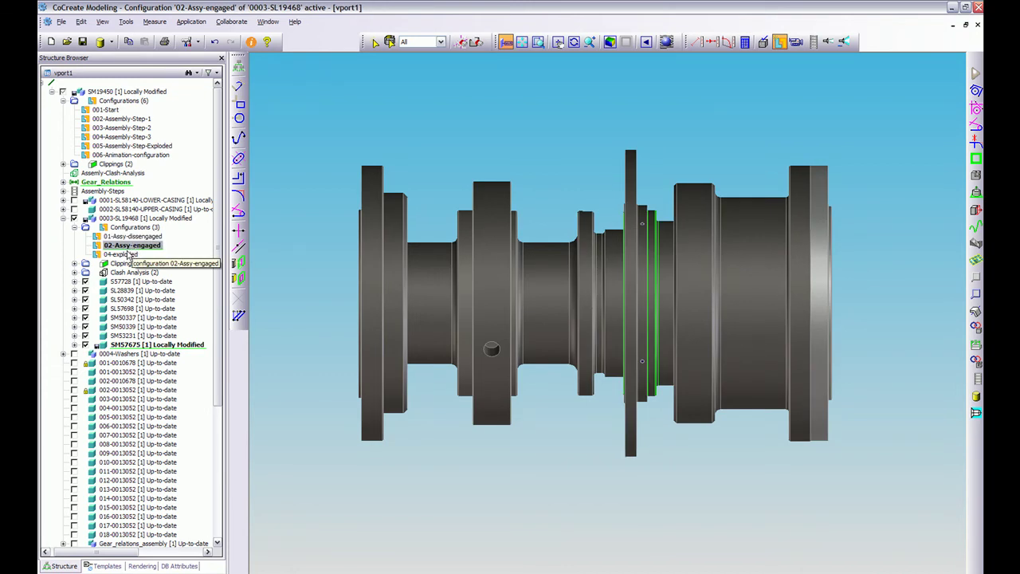
{"action": "double_click", "coordinate": [127, 253]}
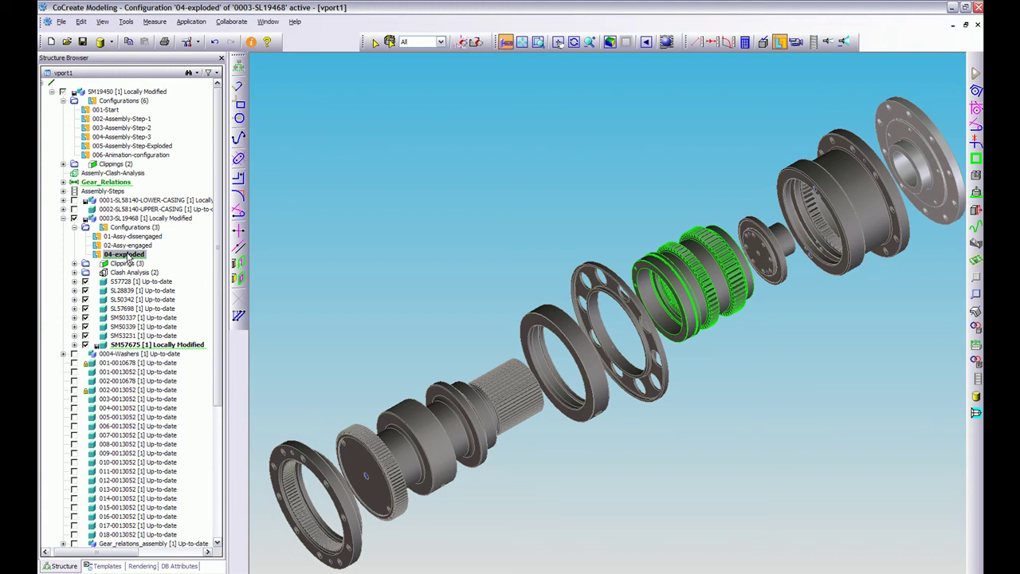
{"action": "double_click", "coordinate": [102, 110]}
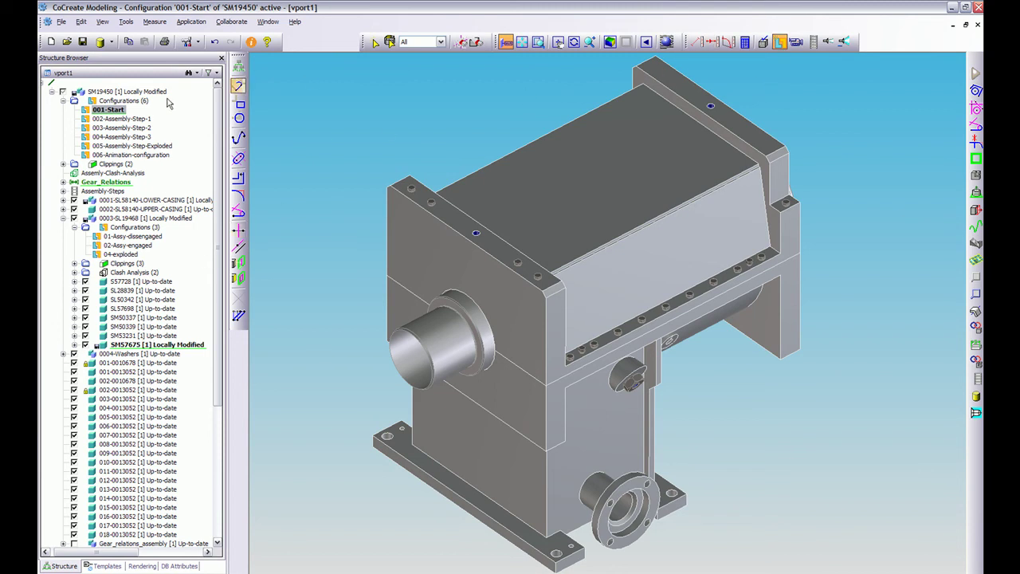
{"action": "right_click", "coordinate": [100, 115]}
{"action": "left_click", "coordinate": [139, 170]}
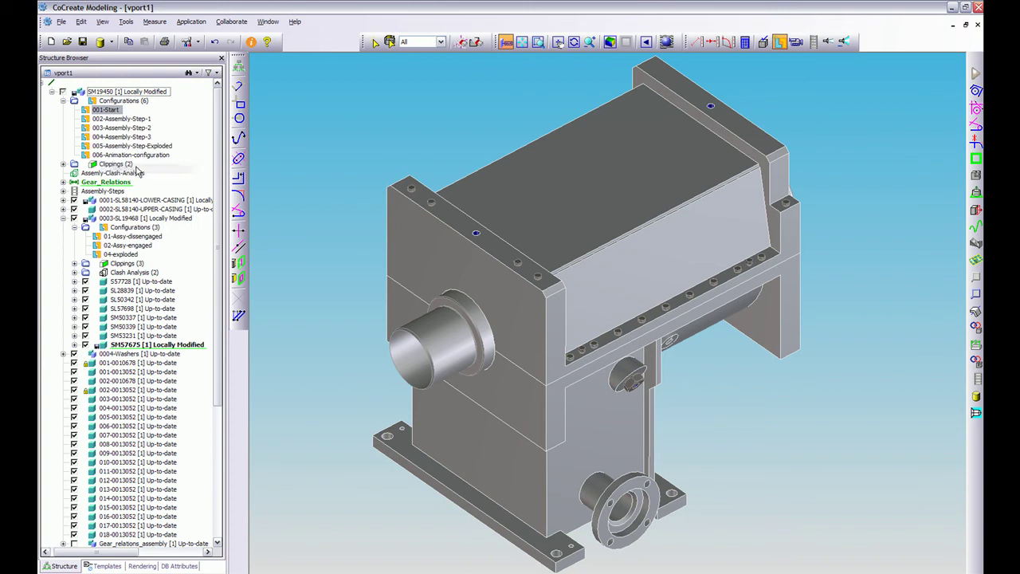
{"action": "left_click", "coordinate": [780, 43]}
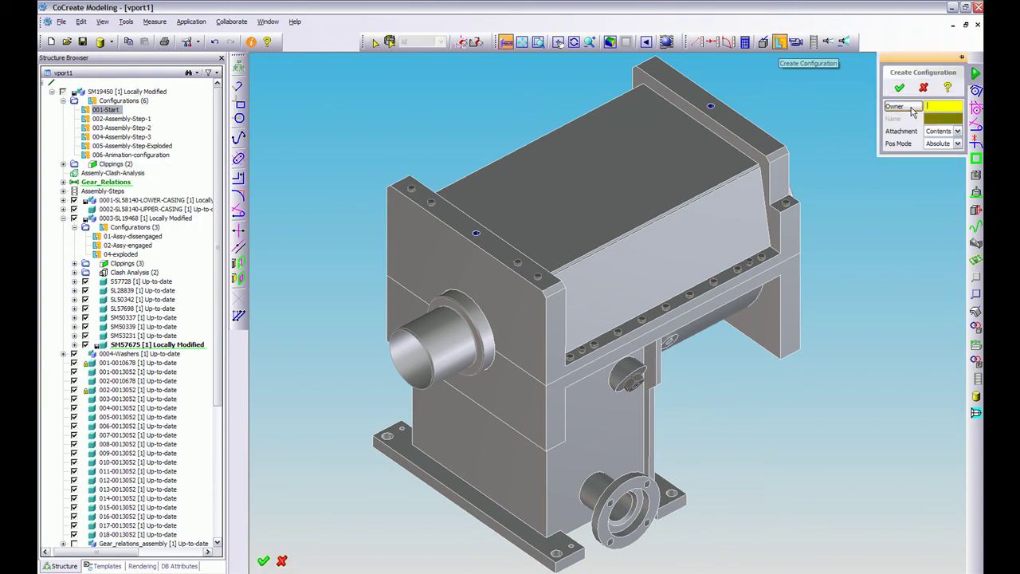
{"action": "left_click", "coordinate": [130, 91]}
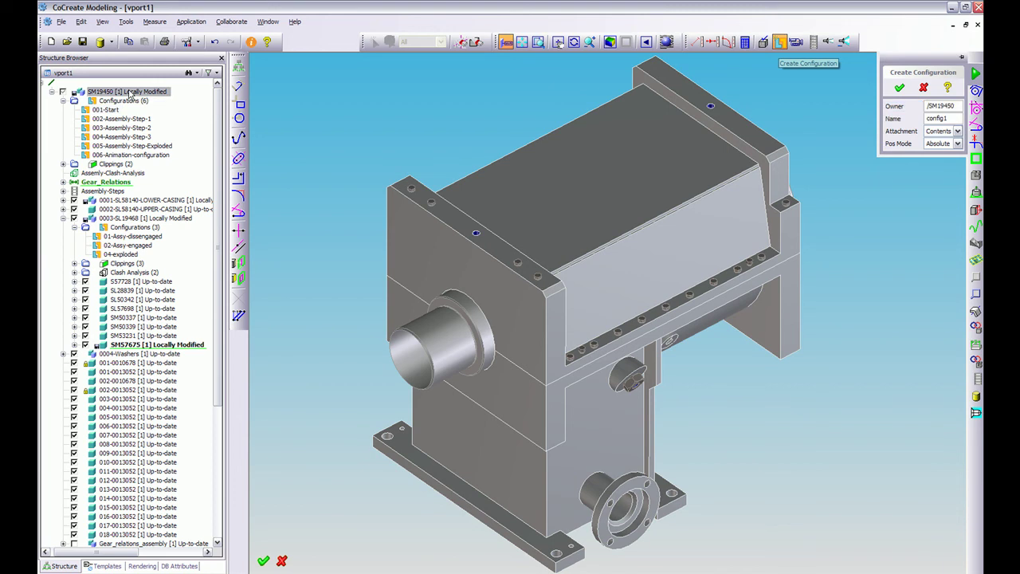
{"action": "left_click", "coordinate": [891, 120]}
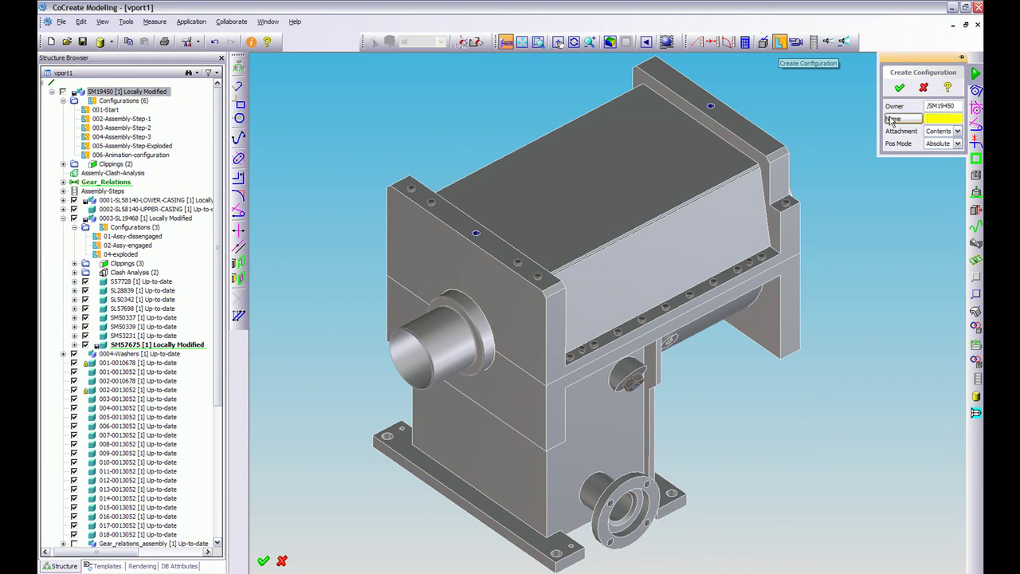
{"action": "type", "text": "DEMO_Config"}
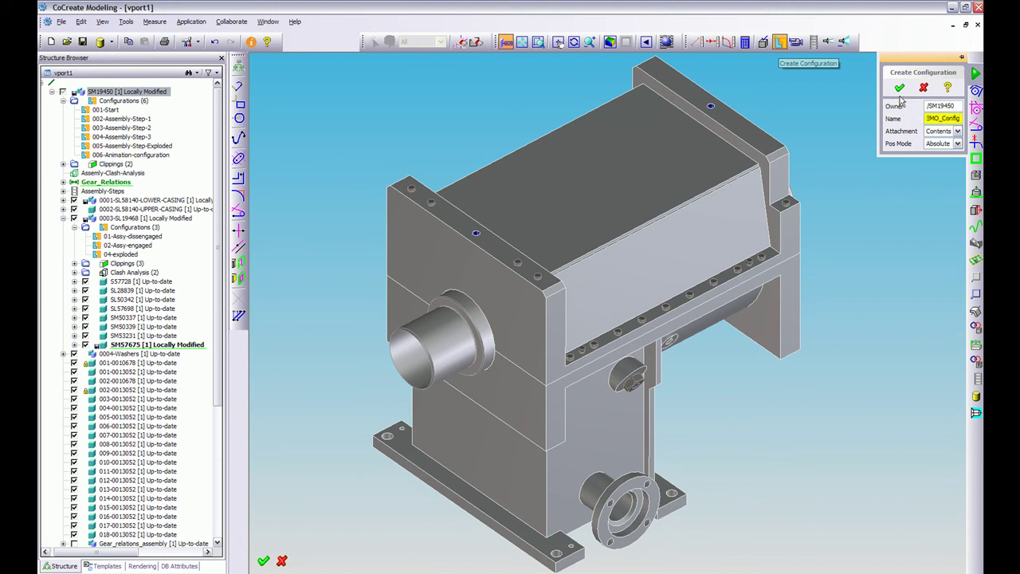
{"action": "left_click", "coordinate": [898, 86]}
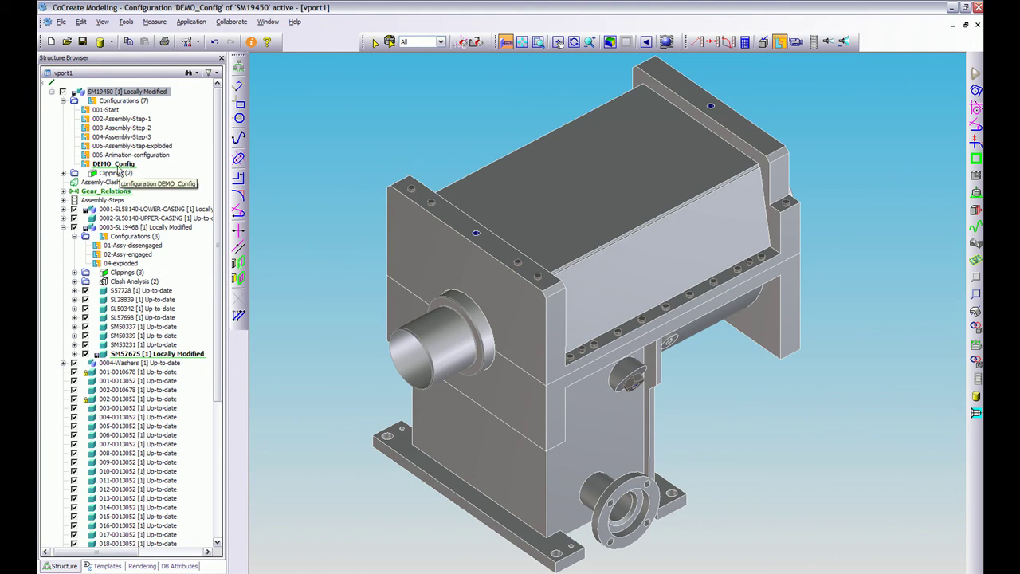
Step: Align the view face-on to the housing face with View by Face
{"action": "right_click", "coordinate": [454, 263]}
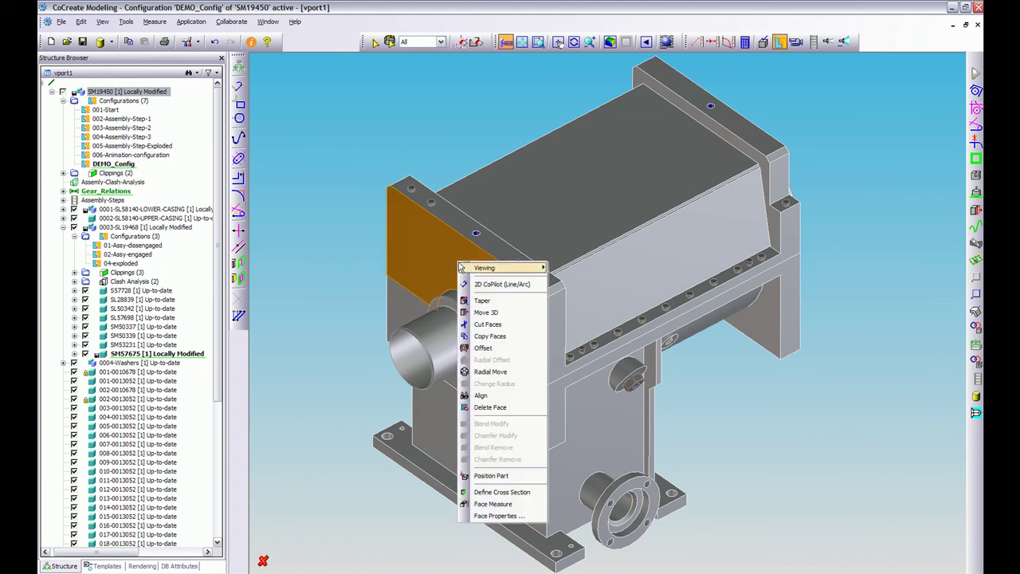
{"action": "mouse_move", "coordinate": [497, 269]}
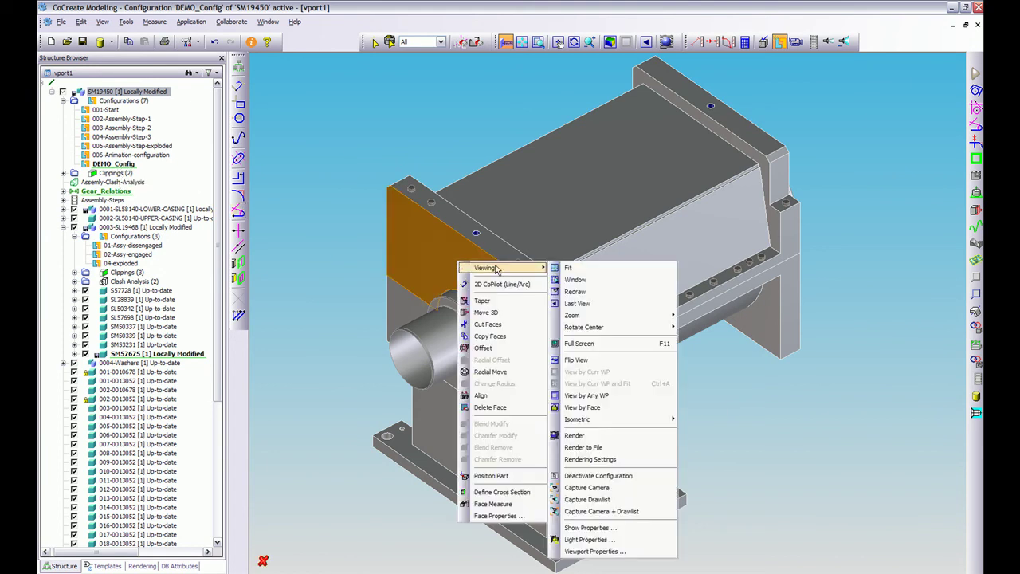
{"action": "left_click", "coordinate": [595, 408]}
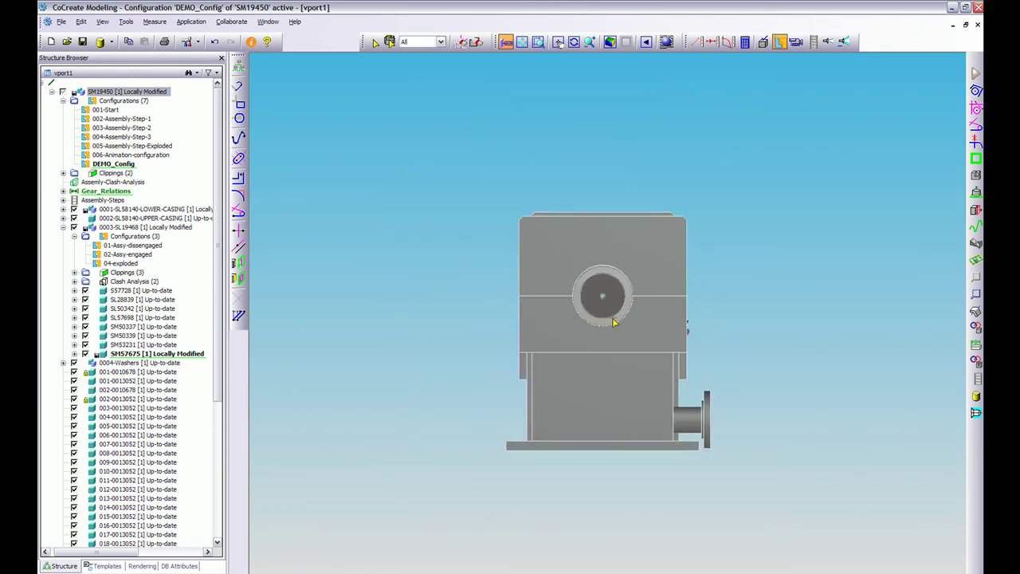
Step: Position the upper casing 470 units up and the lower casing 100 units down
{"action": "right_click", "coordinate": [518, 211]}
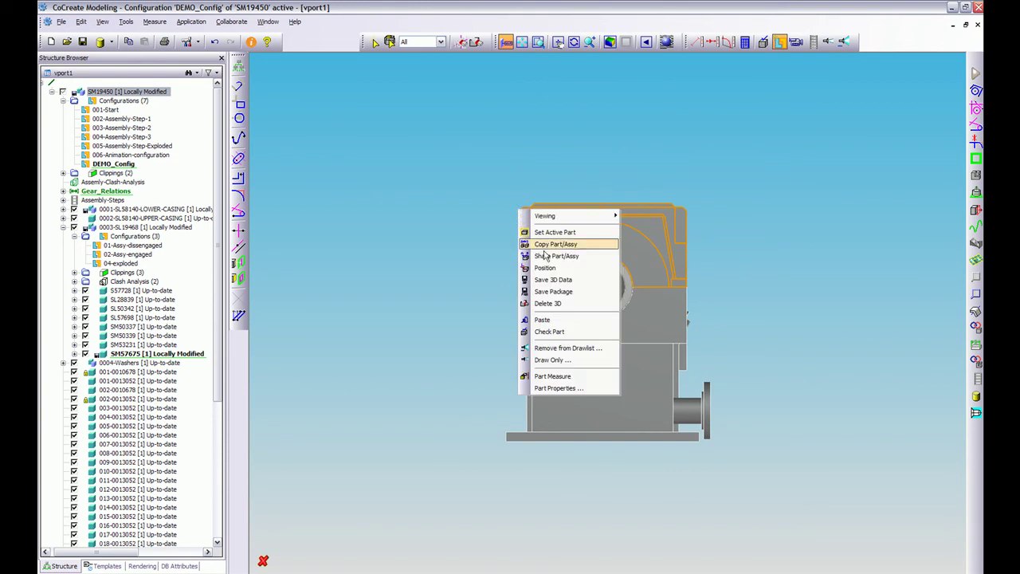
{"action": "left_click", "coordinate": [543, 268]}
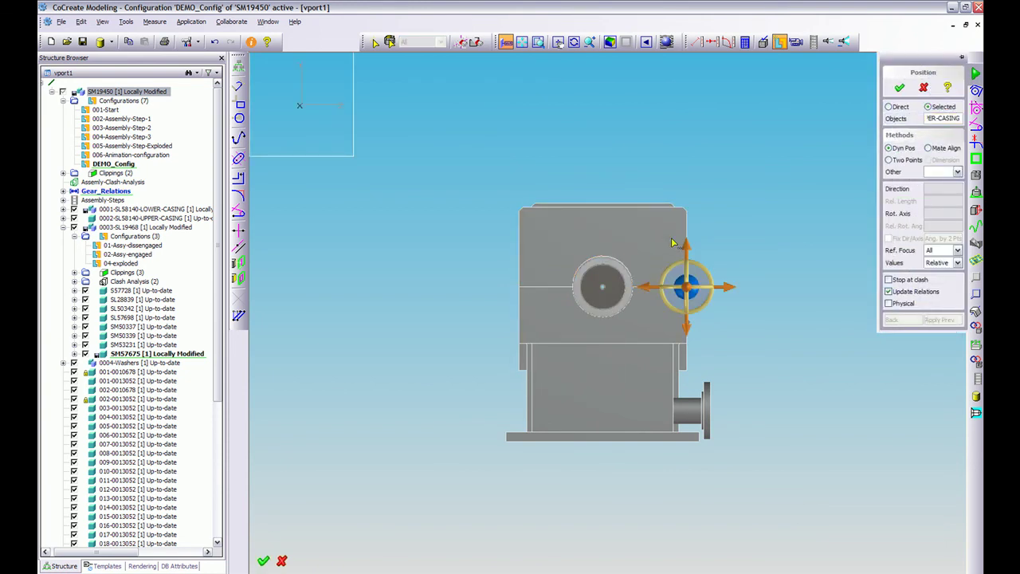
{"action": "left_click_drag", "start_coordinate": [685, 244], "coordinate": [690, 109]}
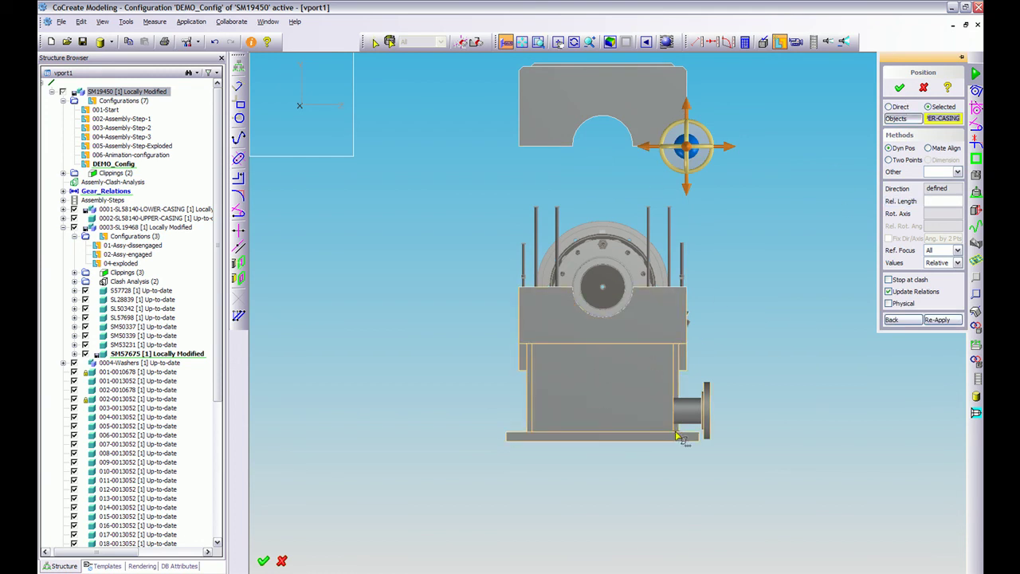
{"action": "left_click", "coordinate": [676, 437]}
{"action": "left_click_drag", "start_coordinate": [507, 499], "coordinate": [508, 567]}
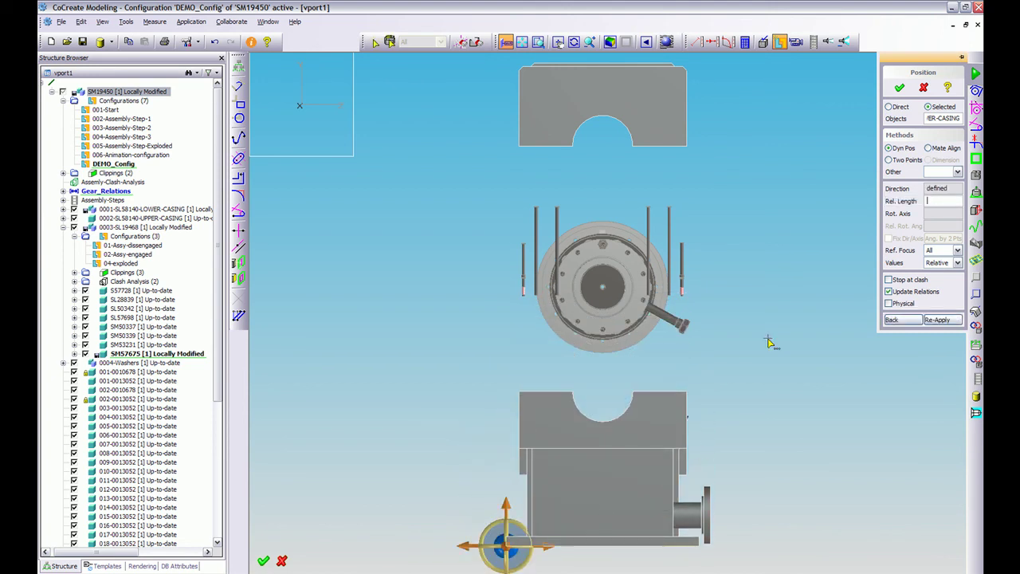
Step: Apply the casing moves and hide the six bolts and rods around the hub
{"action": "left_click", "coordinate": [896, 88]}
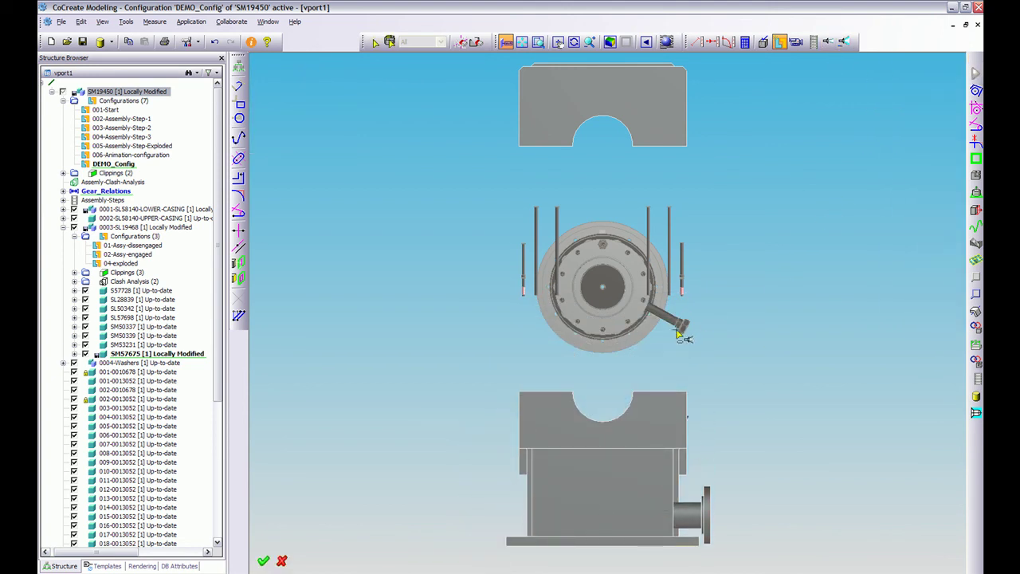
{"action": "left_click", "coordinate": [683, 271]}
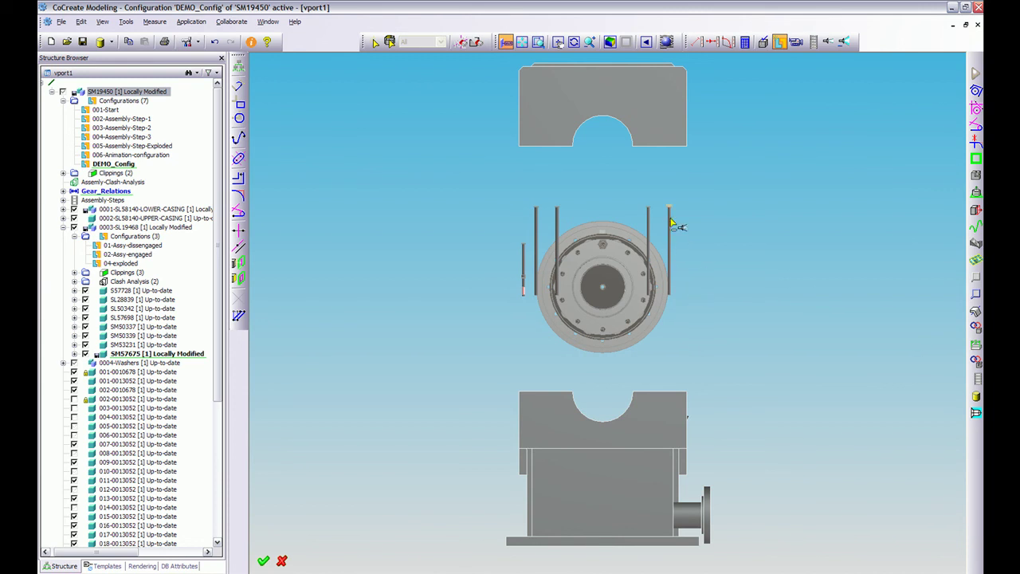
{"action": "left_click", "coordinate": [670, 222]}
{"action": "left_click", "coordinate": [648, 217]}
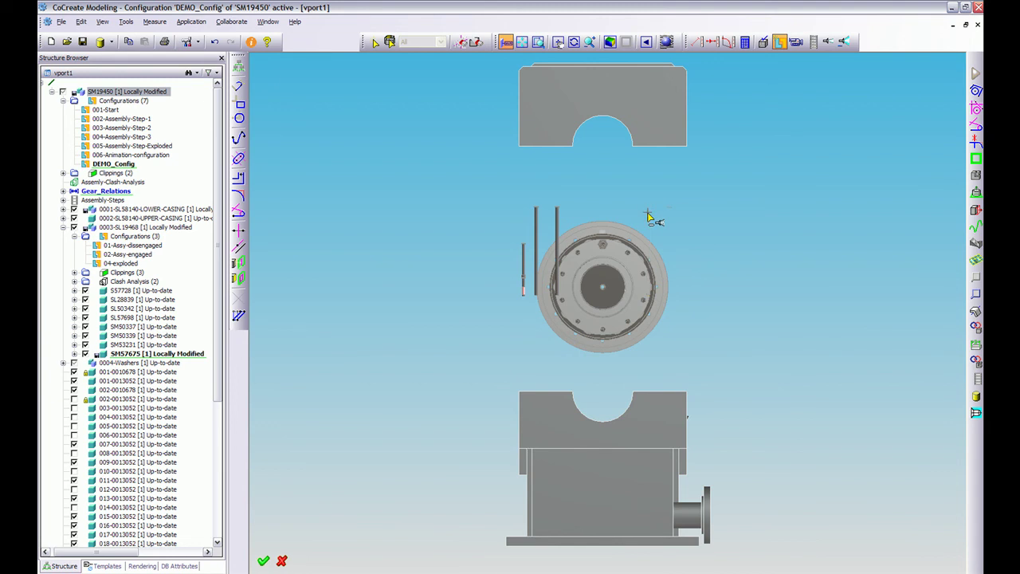
{"action": "left_click", "coordinate": [557, 219]}
{"action": "left_click", "coordinate": [537, 220]}
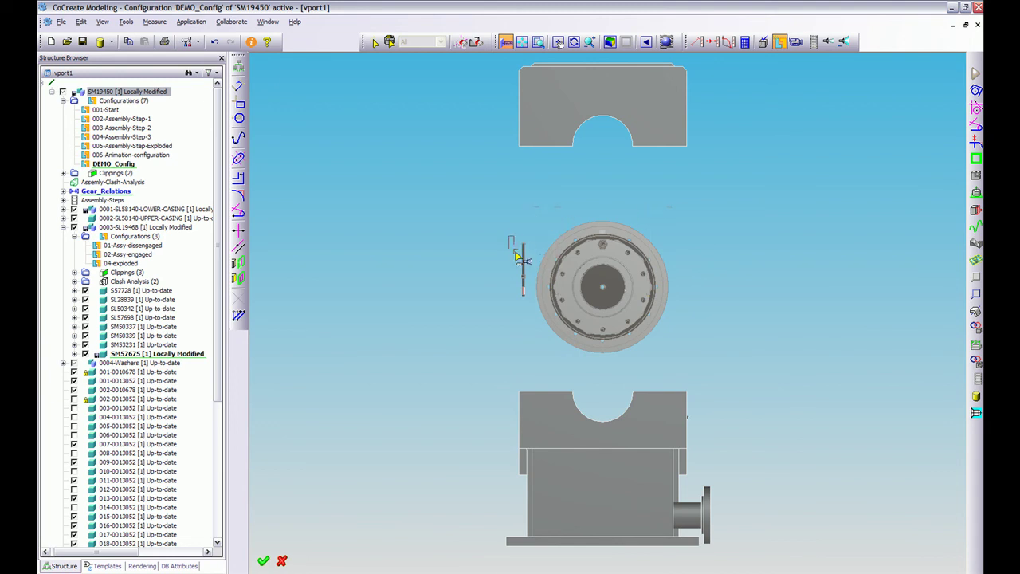
{"action": "left_click", "coordinate": [523, 288]}
{"action": "left_click_drag", "start_coordinate": [514, 197], "coordinate": [713, 223]}
{"action": "middle_click", "coordinate": [738, 169]}
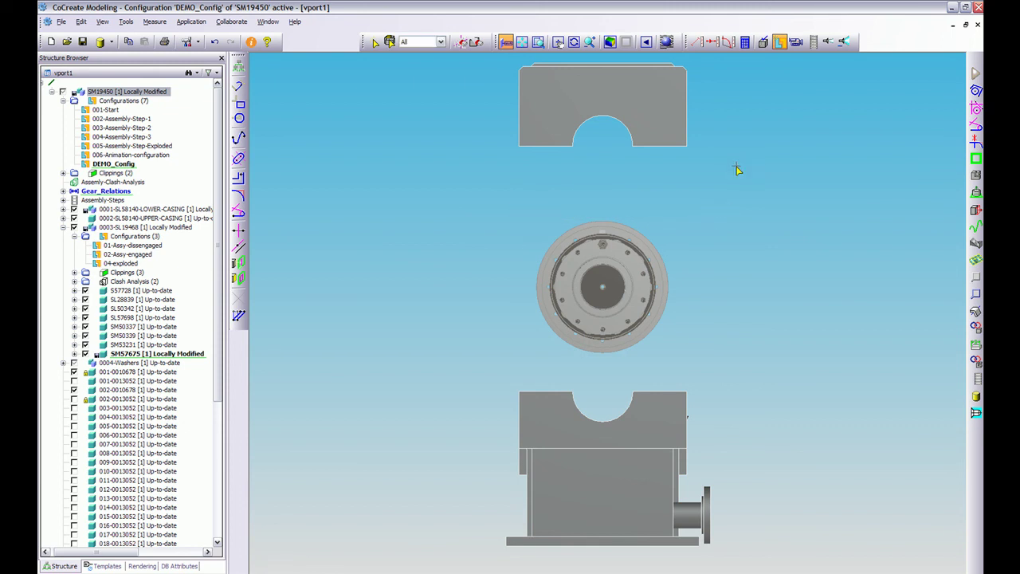
{"action": "right_click", "coordinate": [124, 165]}
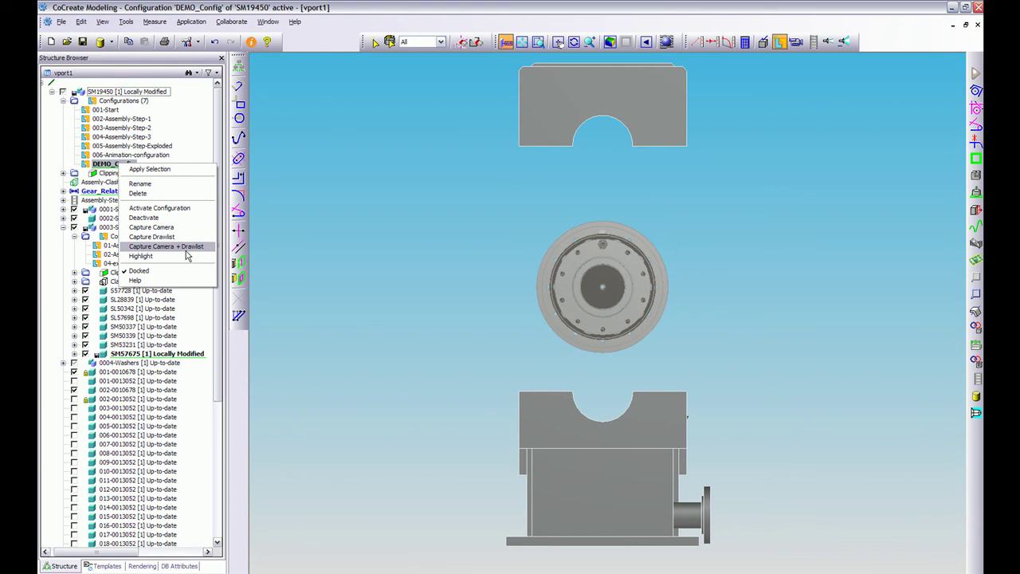
Step: Capture the face-on camera and visible-parts drawlist into DEMO_Config
{"action": "left_click", "coordinate": [184, 249]}
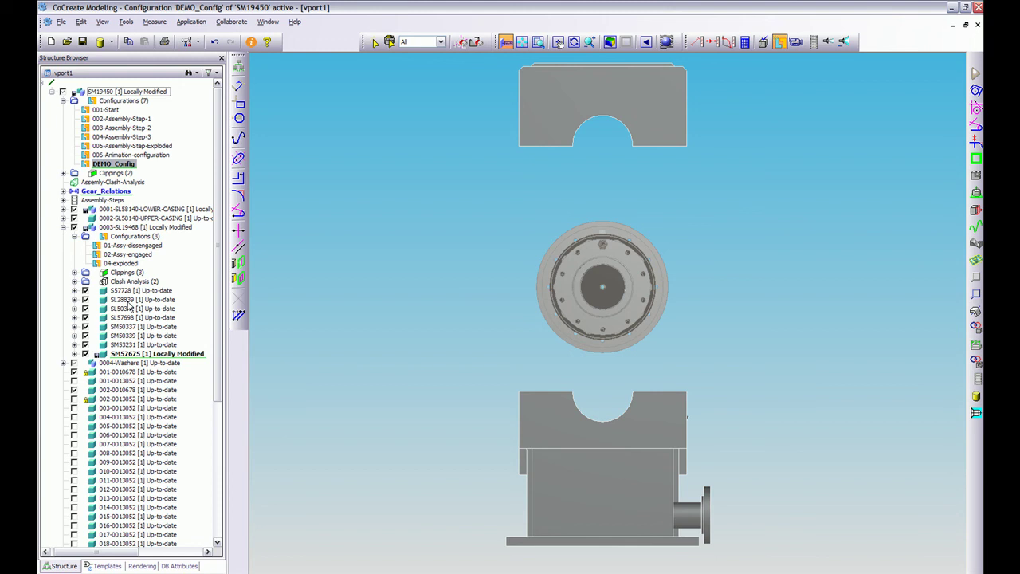
{"action": "scroll", "coordinate": [125, 384], "scroll_direction": "down", "scroll_amount": 6}
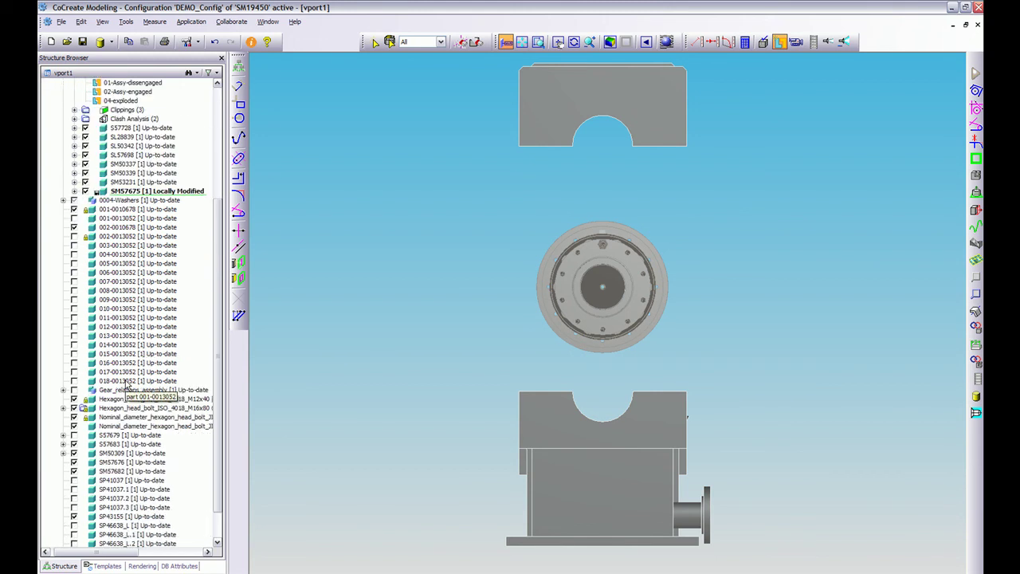
{"action": "scroll", "coordinate": [125, 385], "scroll_direction": "up", "scroll_amount": 5}
{"action": "scroll", "coordinate": [125, 385], "scroll_direction": "up", "scroll_amount": 1}
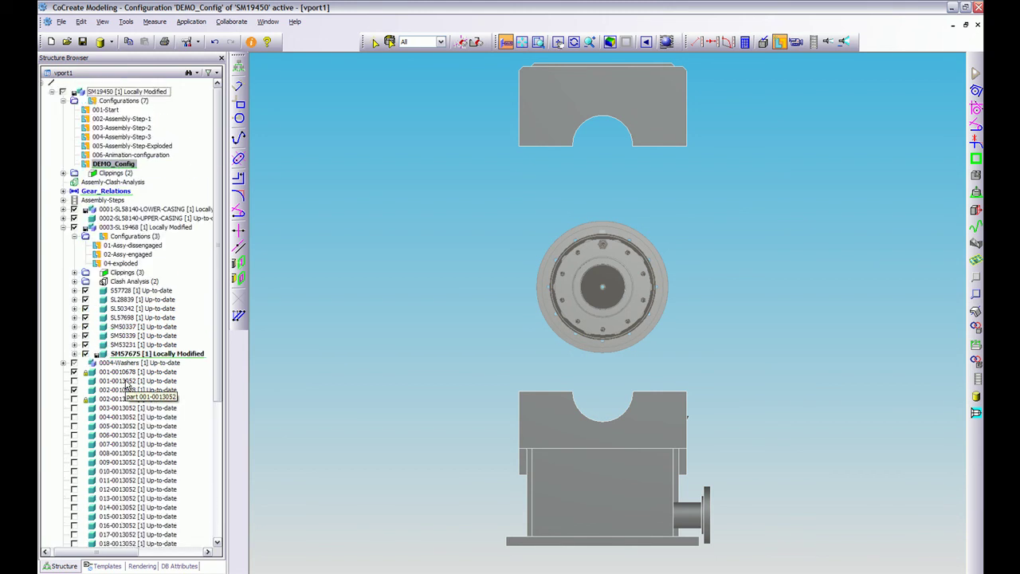
{"action": "double_click", "coordinate": [112, 111]}
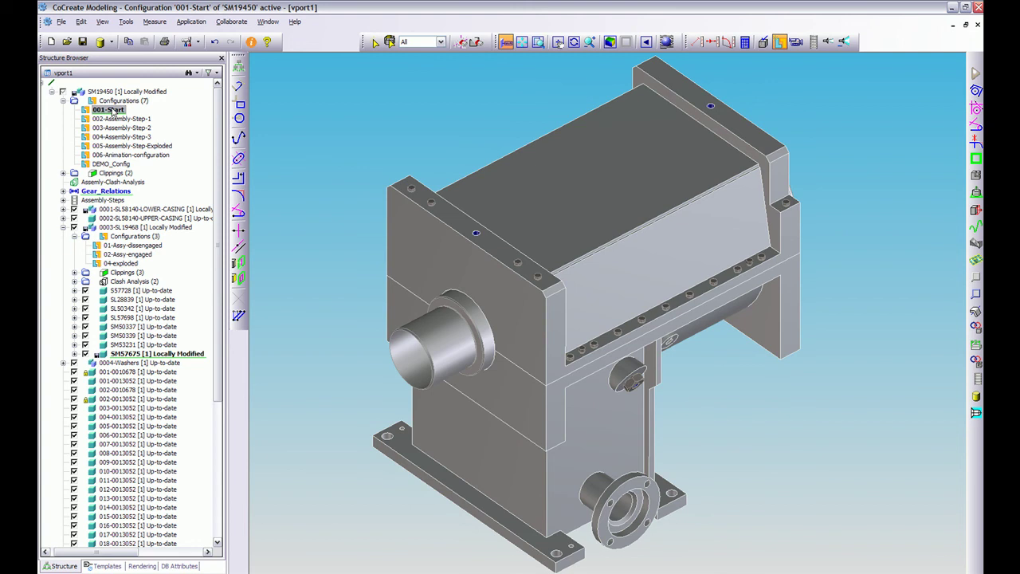
{"action": "double_click", "coordinate": [112, 164]}
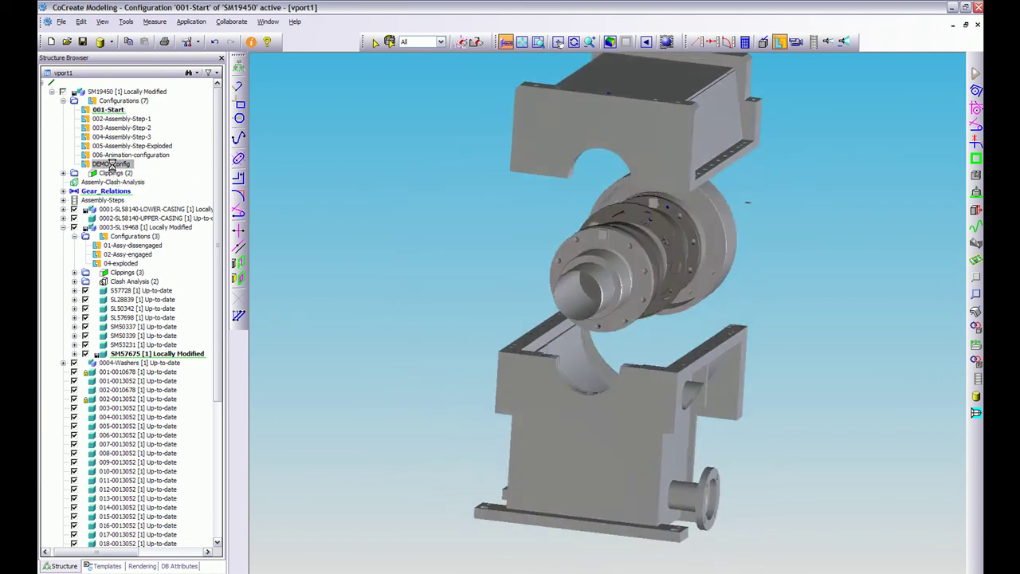